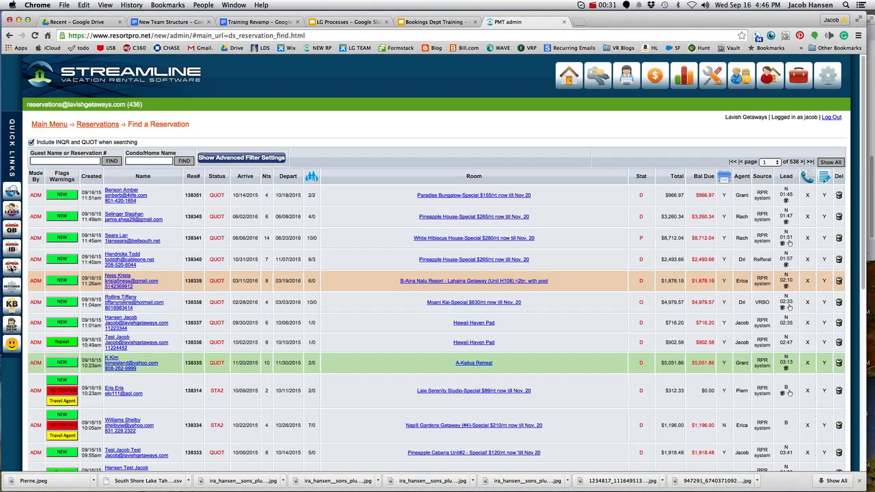
Step: From the tape chart, start a reservation for Escape to Paradise covering the nights of October 11 to 16, 2015
left_click(14, 271)
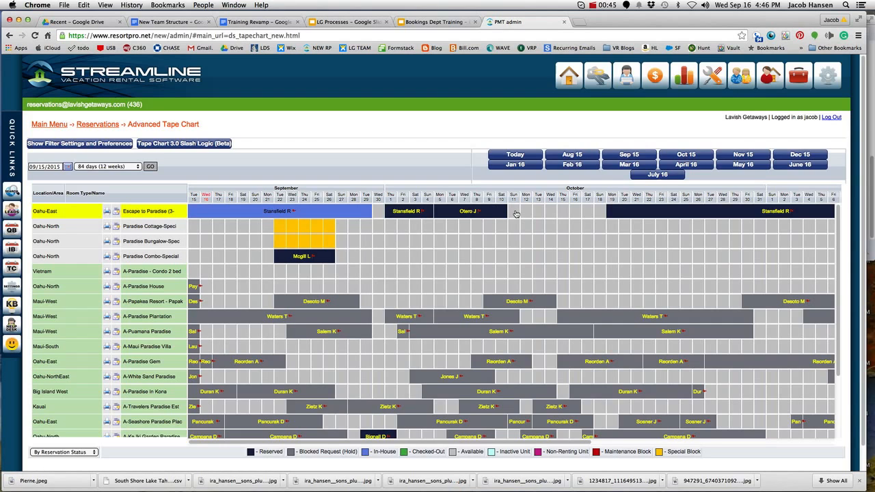
left_click(516, 214)
left_click(575, 212)
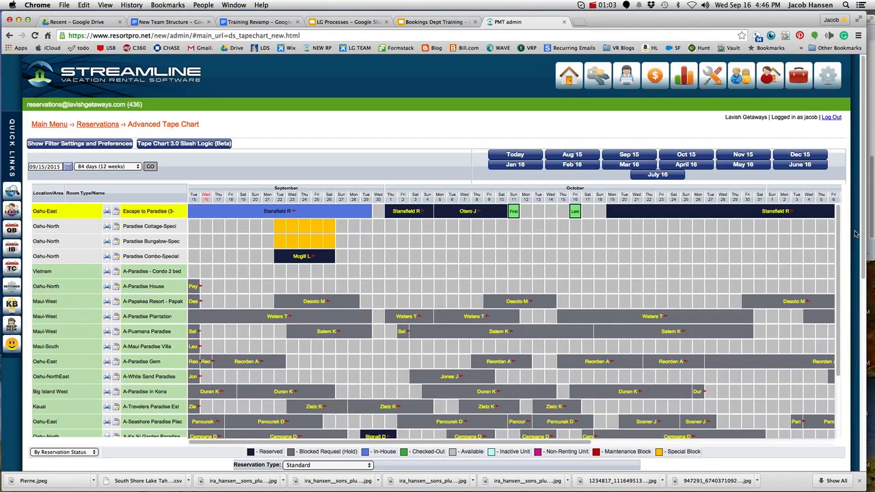
scroll(855, 233, "down", 10)
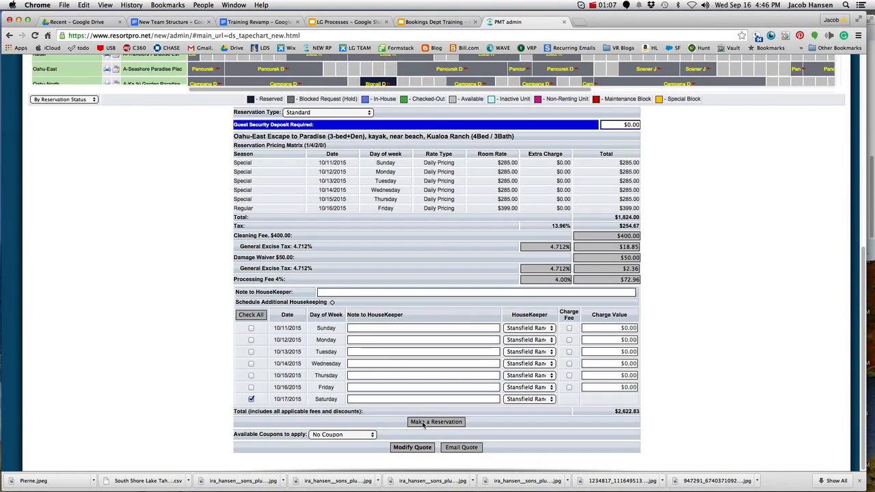
left_click(423, 423)
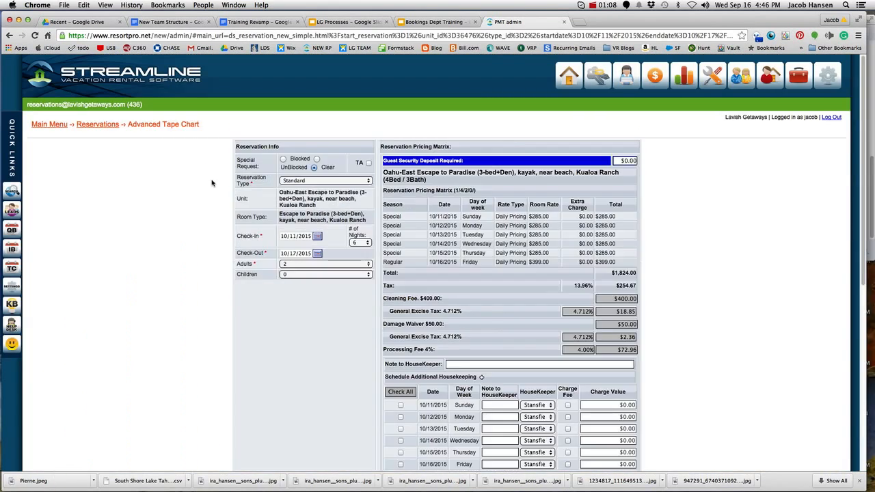
Step: Set the reservation type to Owner Block for the Escape to Paradise stay
scroll(138, 213, "down", 2)
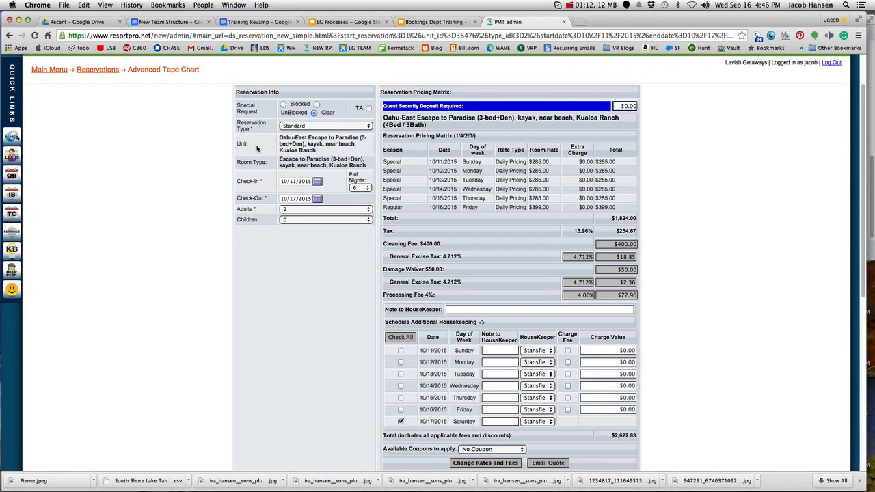
scroll(215, 215, "down", 5)
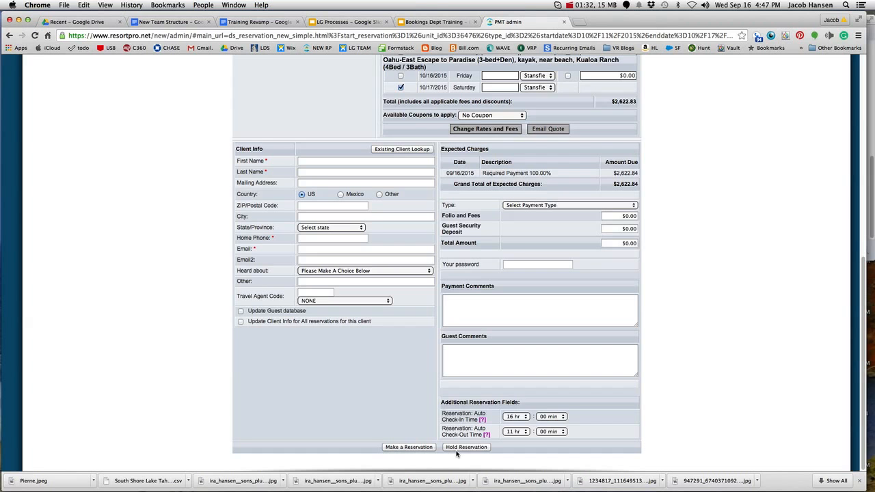
scroll(174, 261, "up", 5)
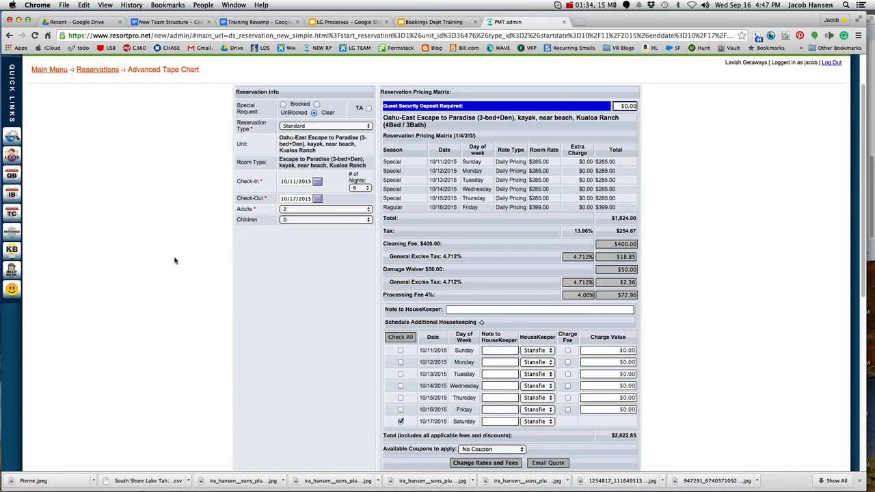
scroll(196, 219, "up", 1)
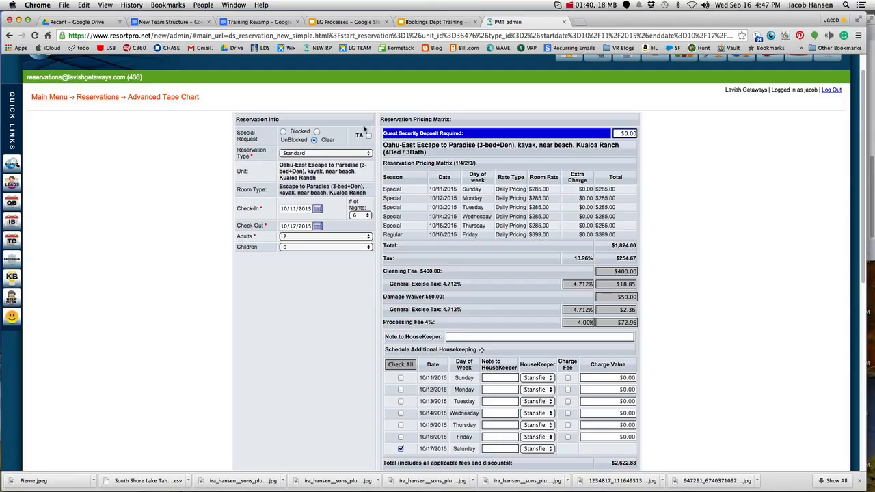
left_click(316, 154)
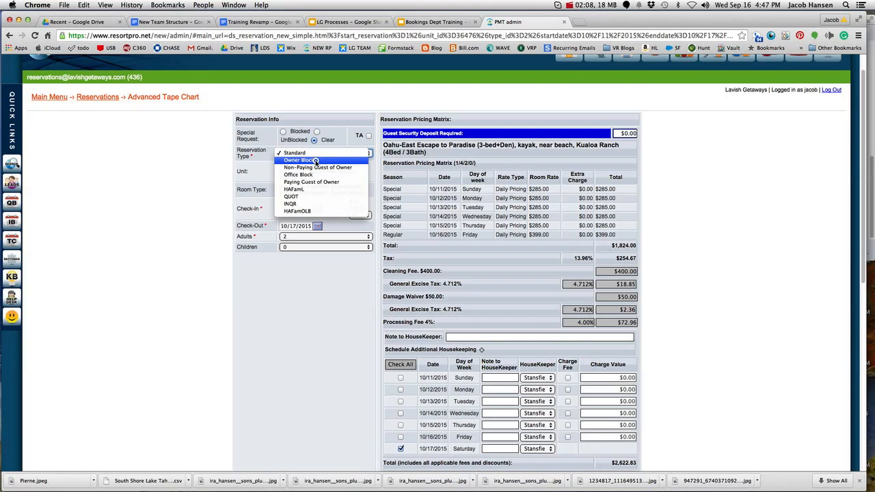
left_click(315, 160)
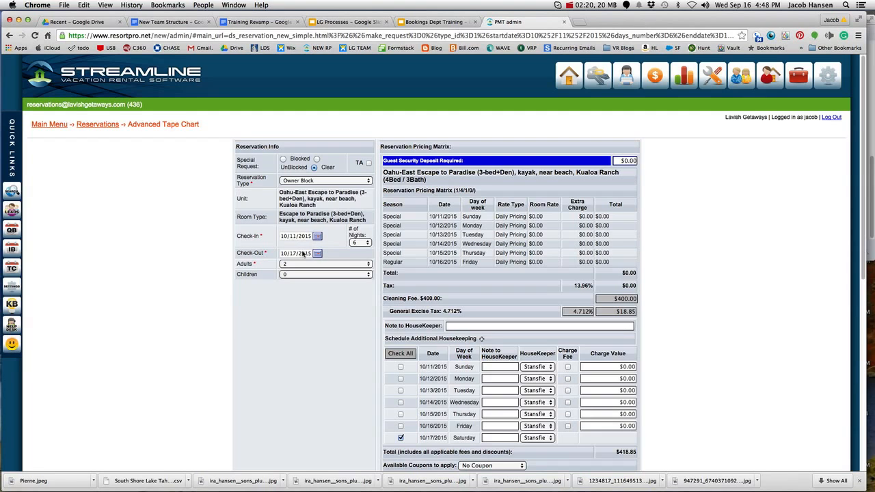
Step: Switch the reservation type to Standard and back to Owner Block to compare the pricing
scroll(295, 303, "down", 3)
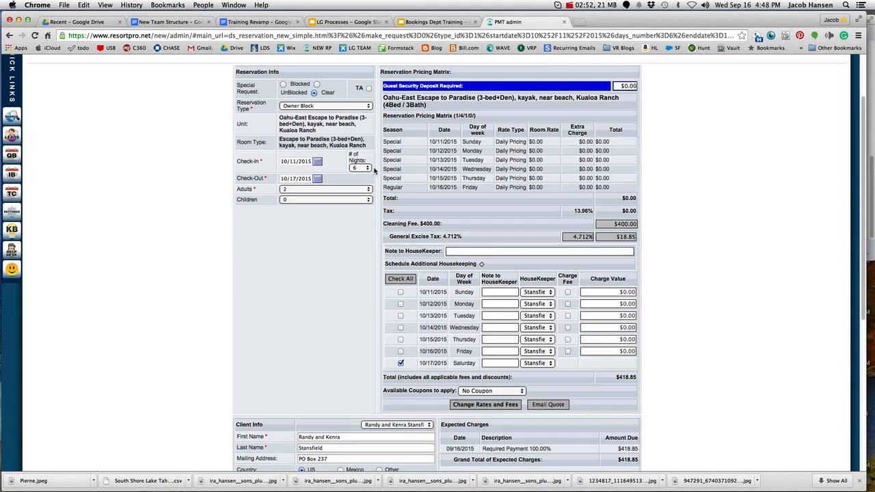
left_click(342, 107)
left_click(340, 100)
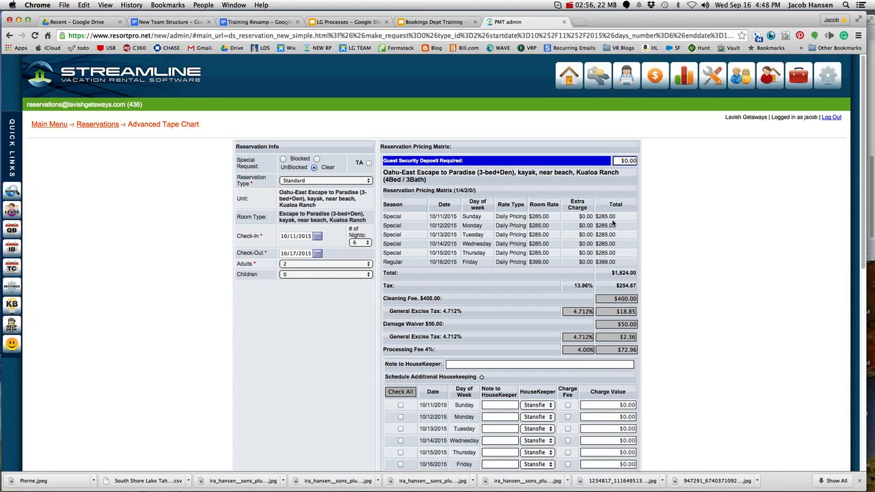
left_click(334, 181)
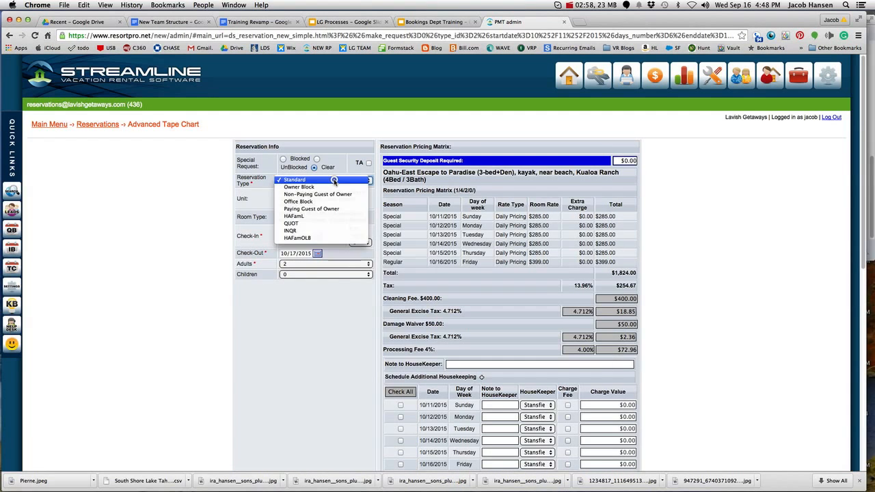
left_click(329, 187)
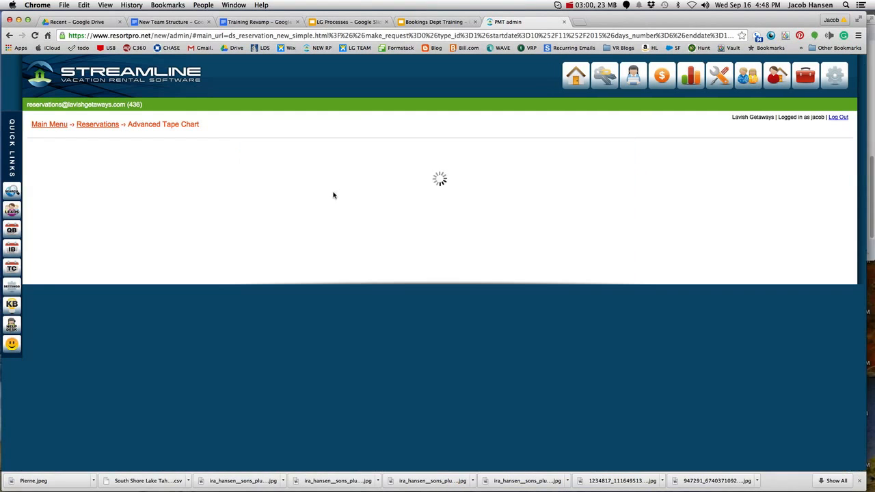
Step: Examine the owner block's pricing and the prefilled owner name and contact details in the client info
scroll(199, 245, "down", 4)
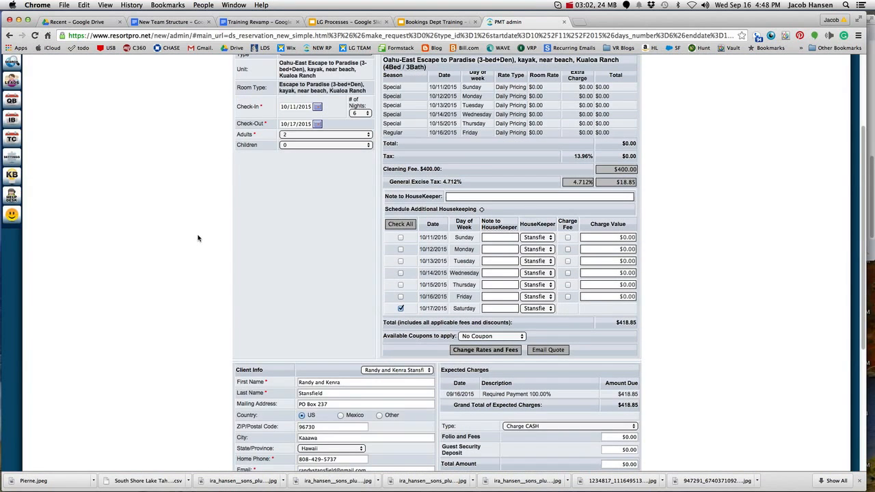
scroll(246, 208, "down", 6)
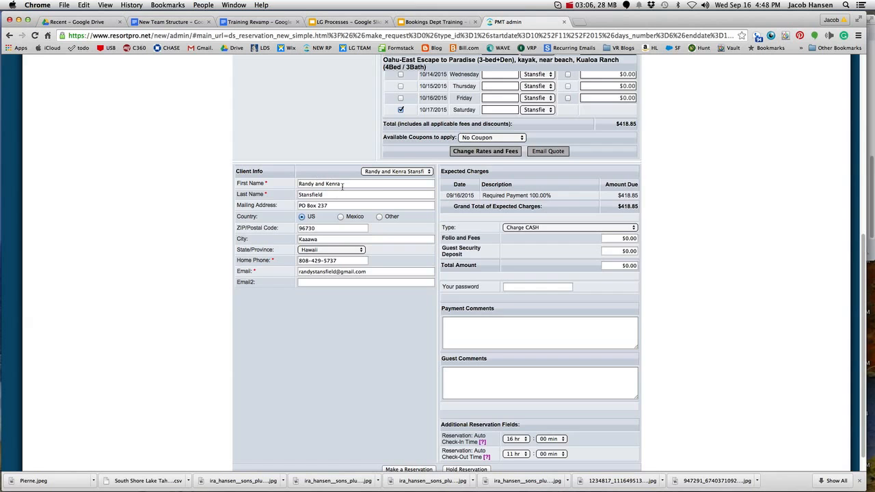
scroll(343, 186, "up", 8)
scroll(340, 346, "down", 3)
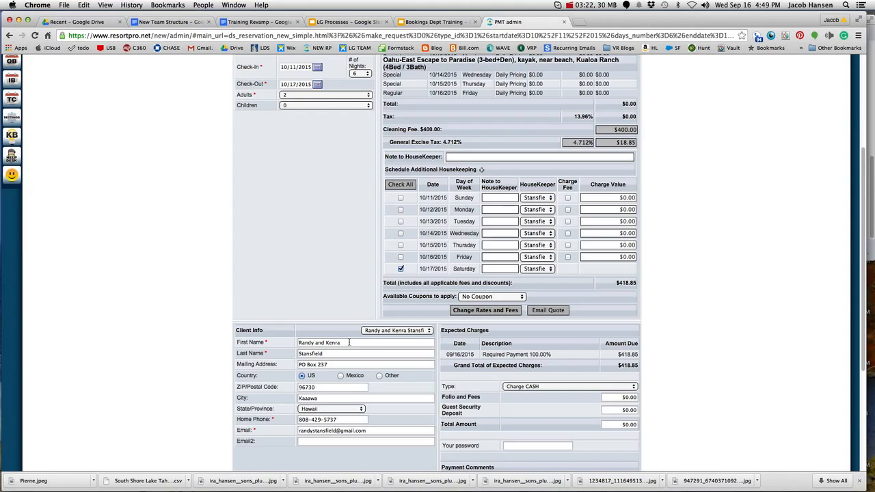
triple_click(340, 343)
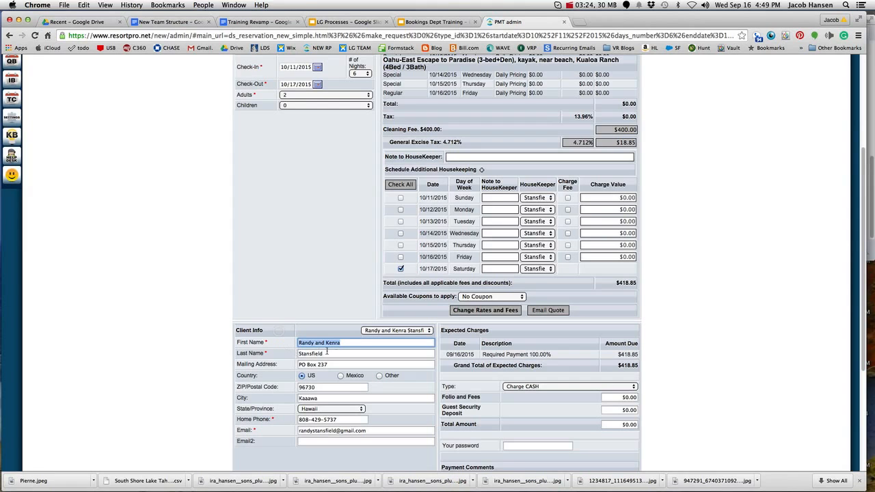
key("Tab")
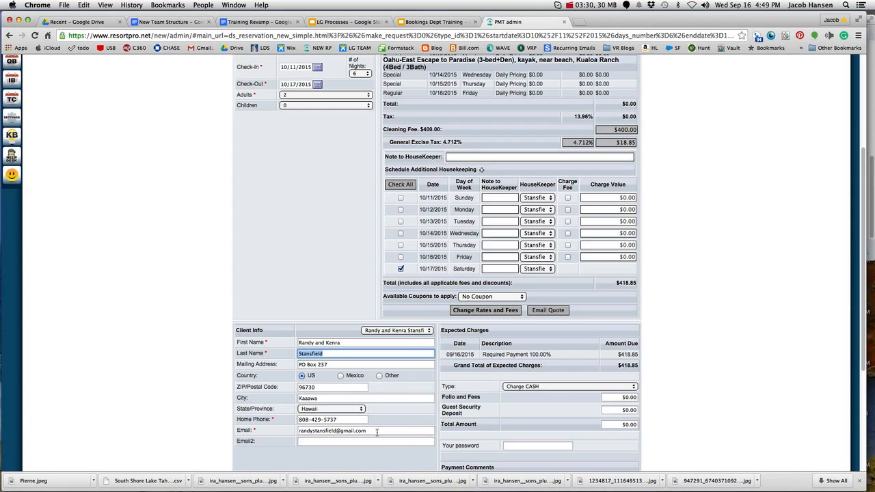
scroll(400, 380, "down", 4)
scroll(400, 380, "down", 1)
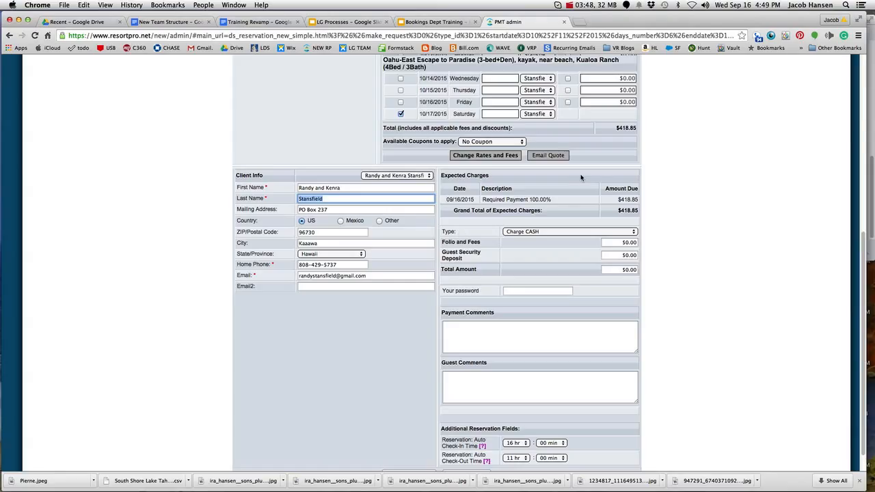
Step: Keep the payment type as Charge CASH, leave both comment fields empty, and place the owner block on hold
left_click(532, 233)
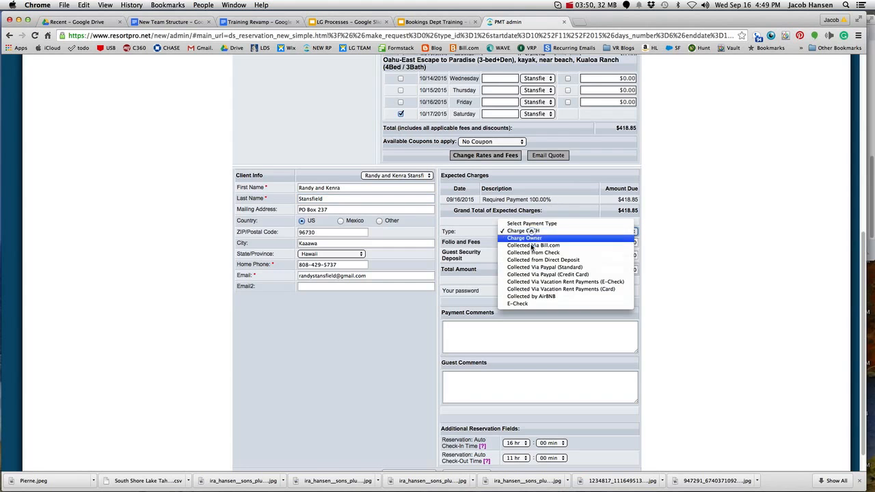
left_click(549, 233)
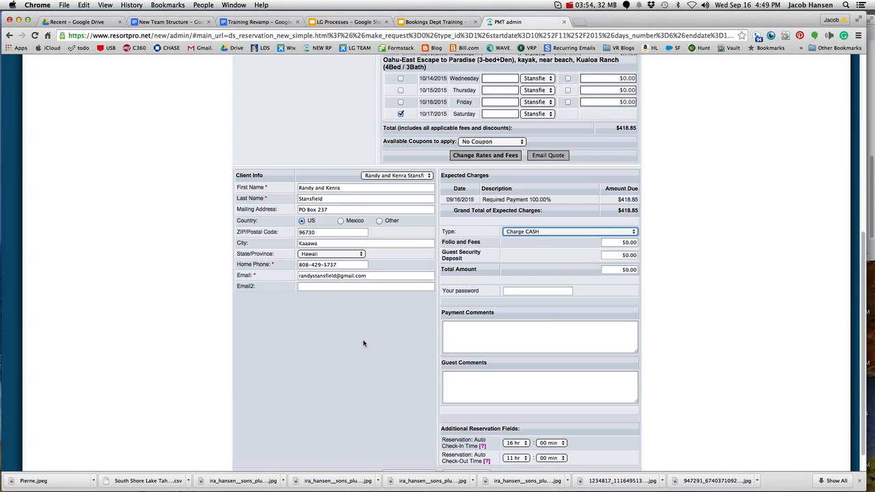
scroll(365, 338, "down", 1)
left_click(486, 302)
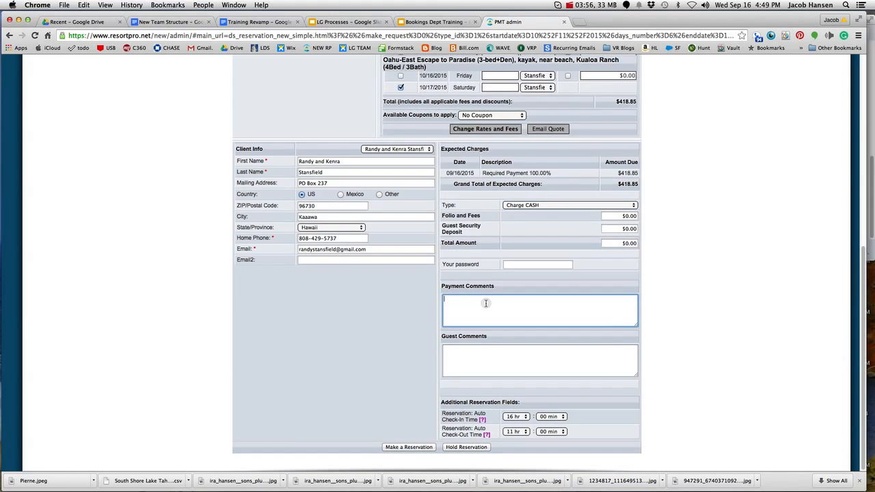
left_click(479, 352)
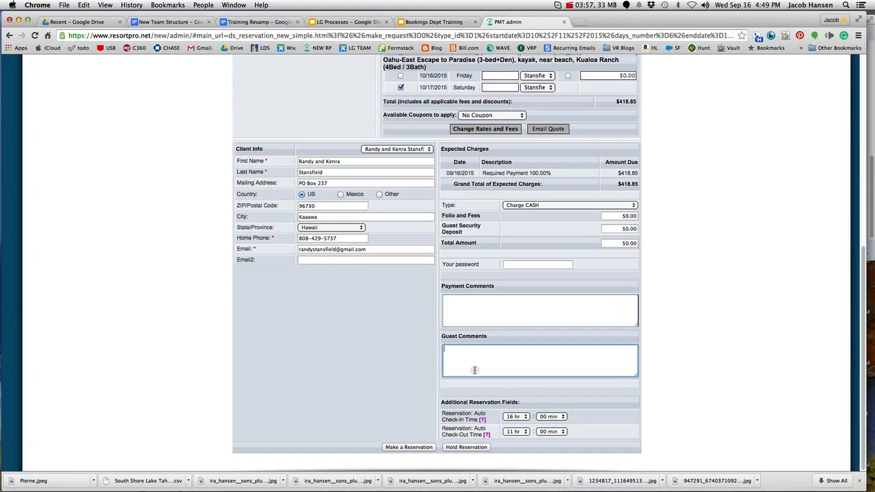
left_click(460, 318)
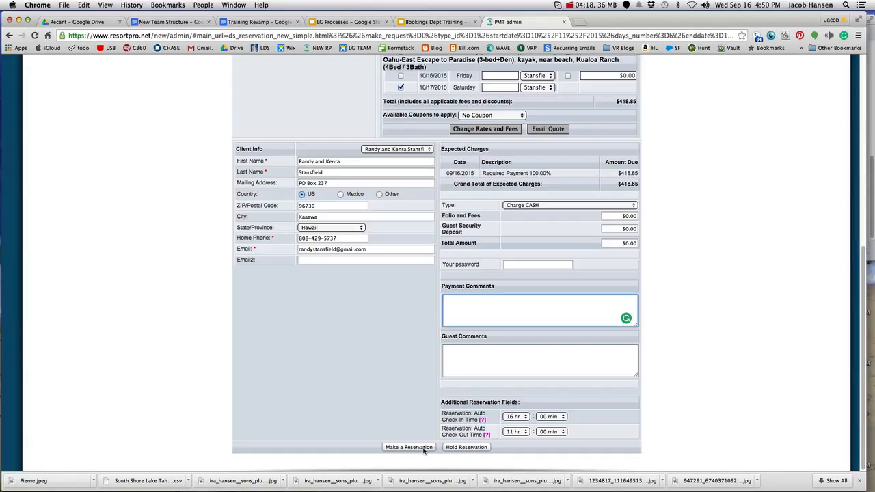
left_click(462, 448)
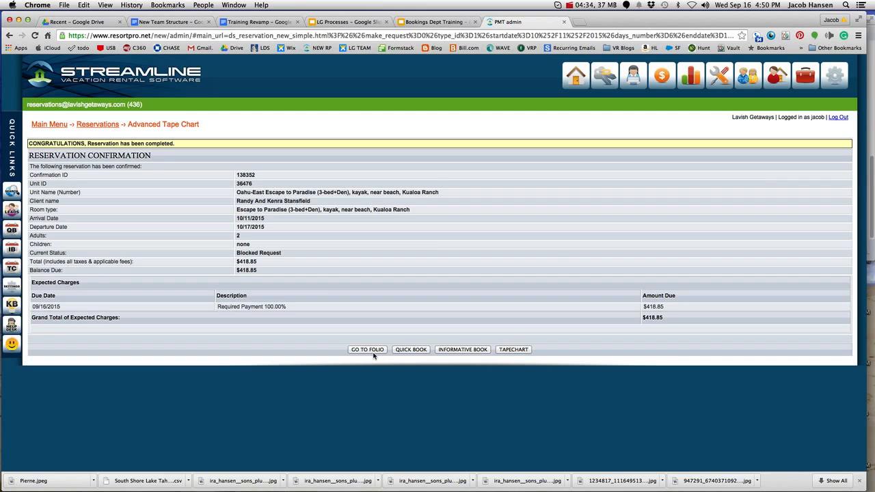
Step: Return to the tape chart and open the new October 11 owner block on Escape to Paradise
left_click(511, 351)
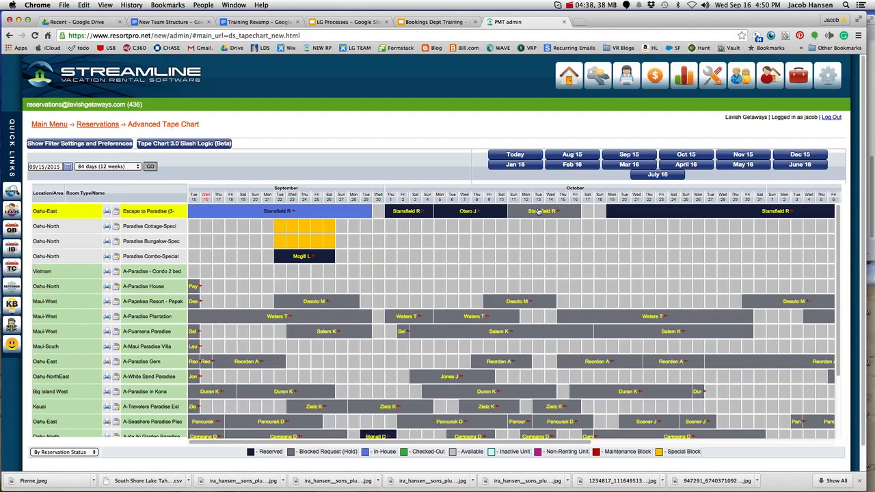
left_click(538, 212)
left_click(545, 212)
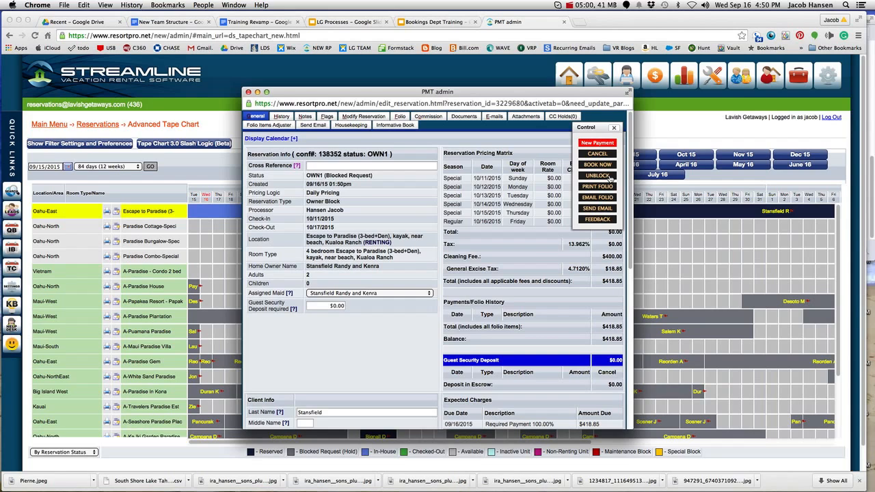
Step: Unblock the owner reservation request to free its dates, and close the reservation window
left_click(597, 176)
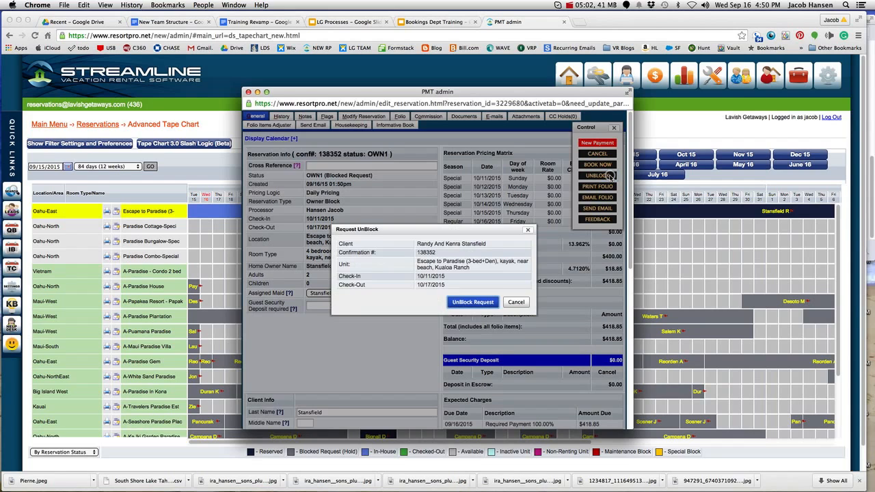
left_click(481, 308)
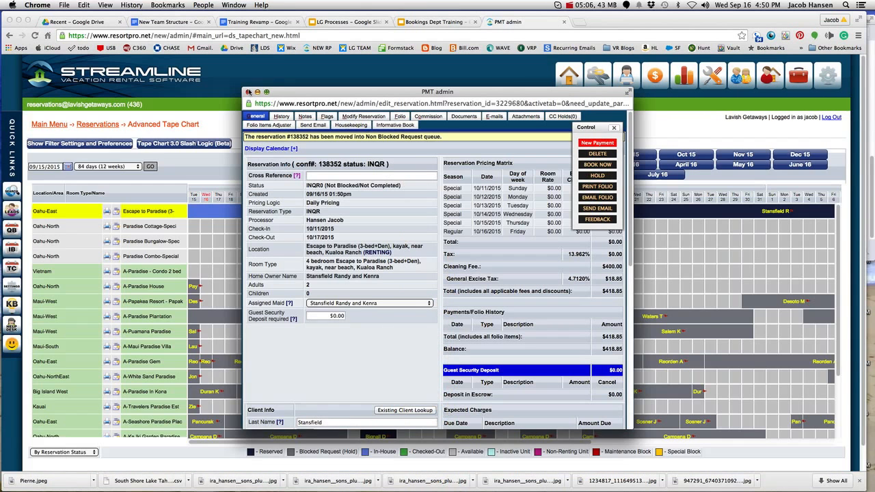
left_click(249, 92)
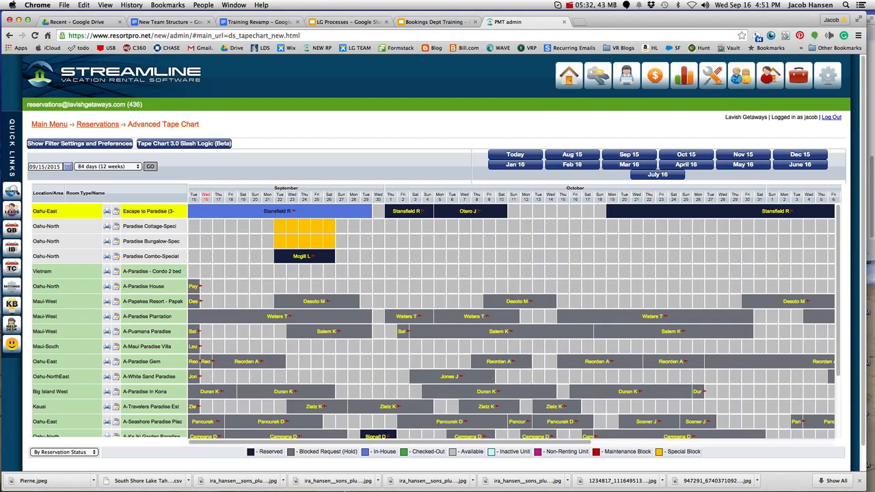
mouse_move(343, 487)
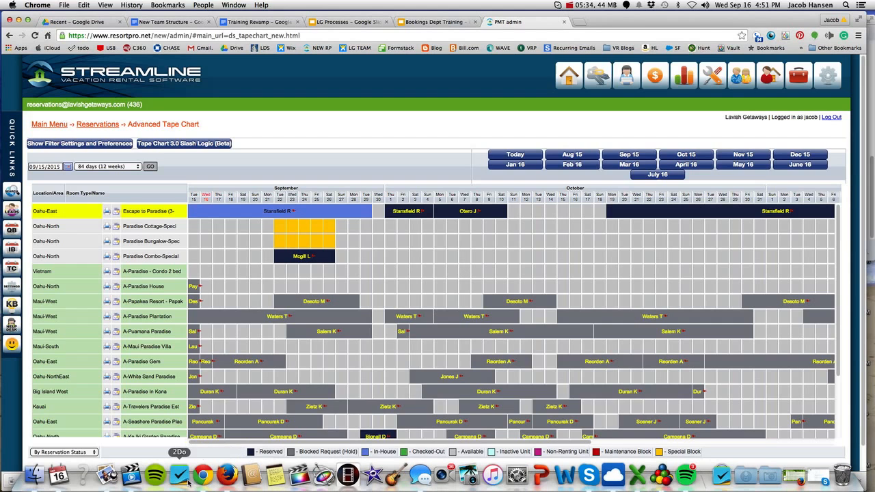
right_click(132, 481)
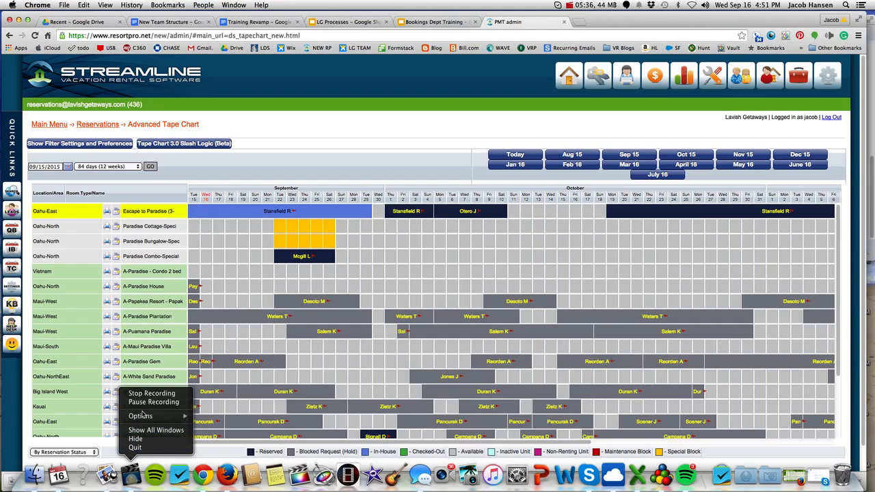